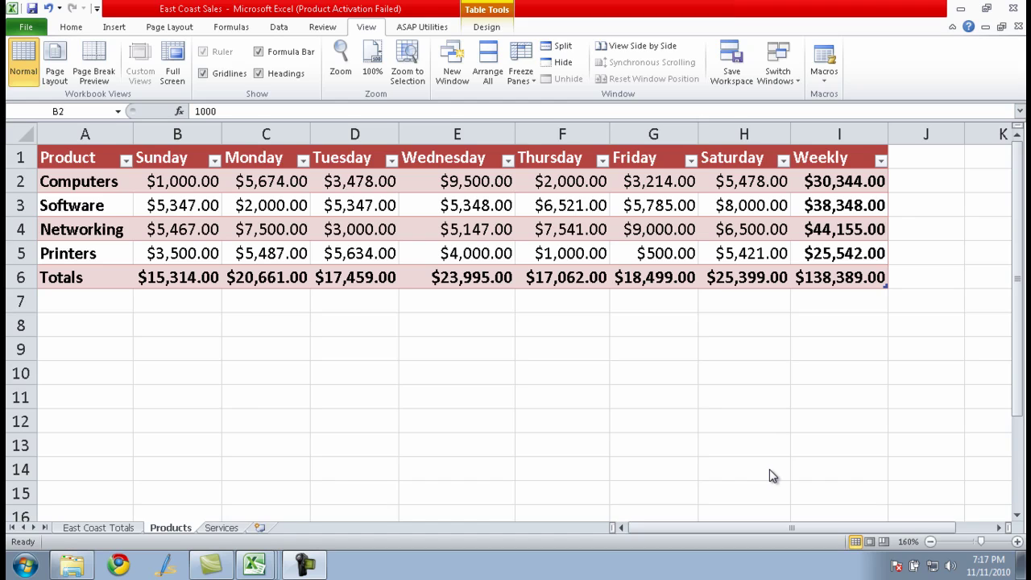
Browse the Excel folder's East Coast Sales, West Coast Sales and Consolidated Sales workbook files.
key(ctrl+o)
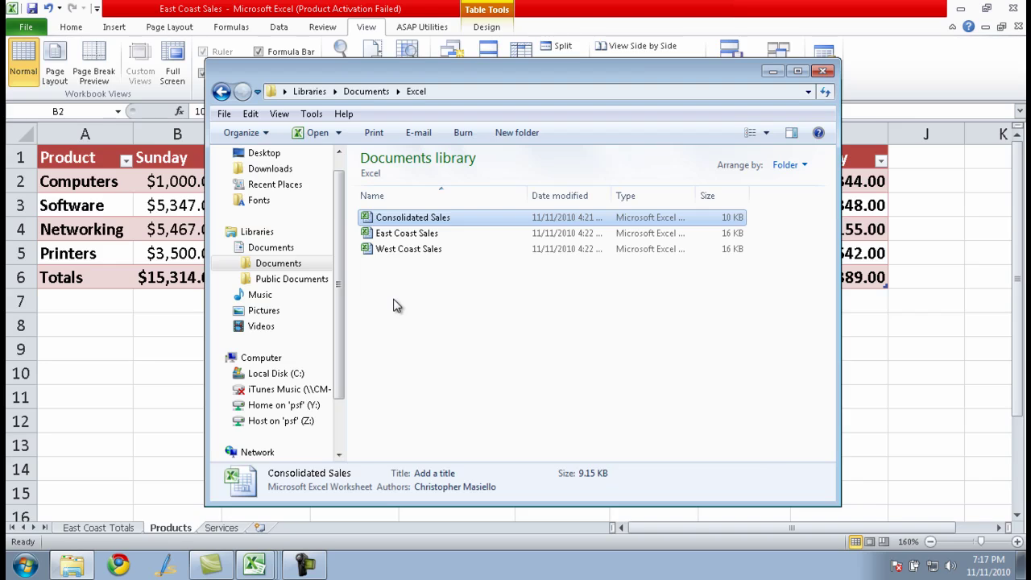
click(407, 235)
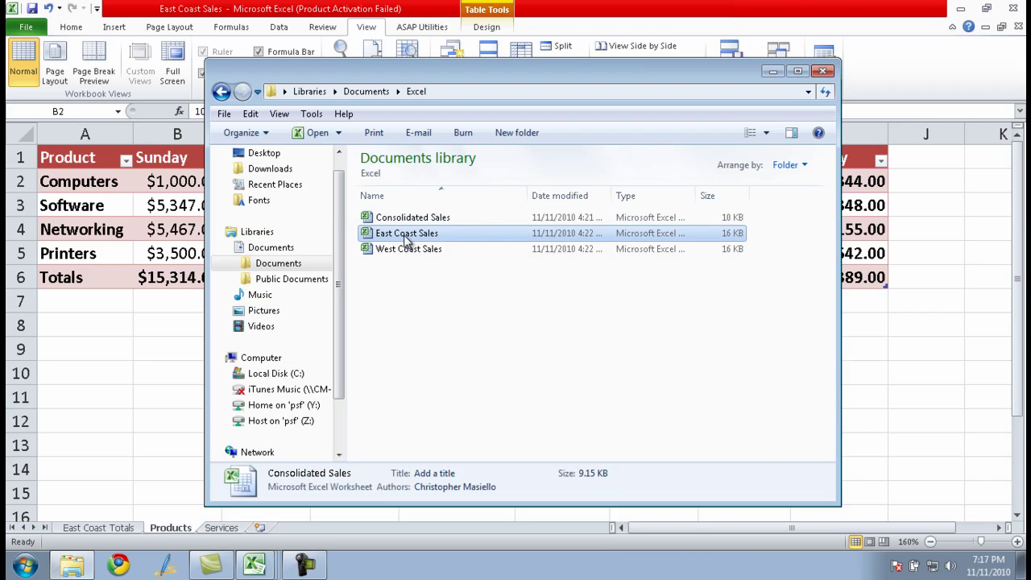
click(406, 251)
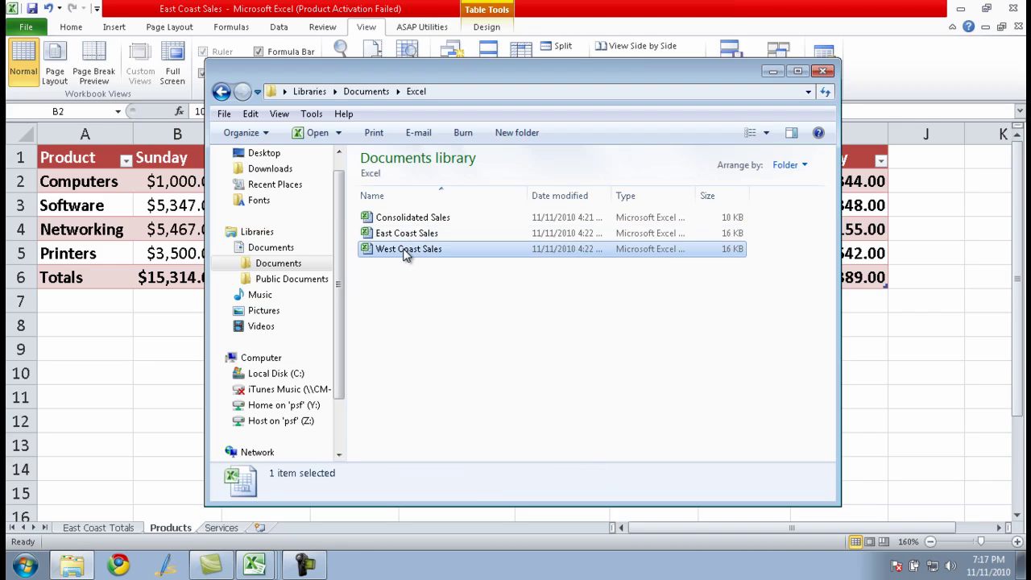
click(401, 220)
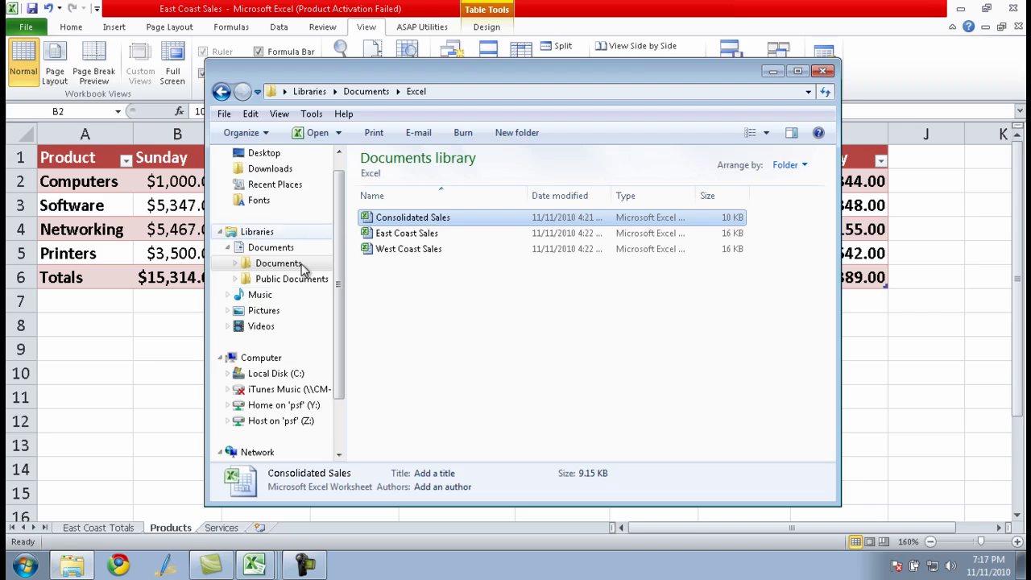
Close the file browser and view the Services sheet, then the East Coast Totals sheet.
click(145, 341)
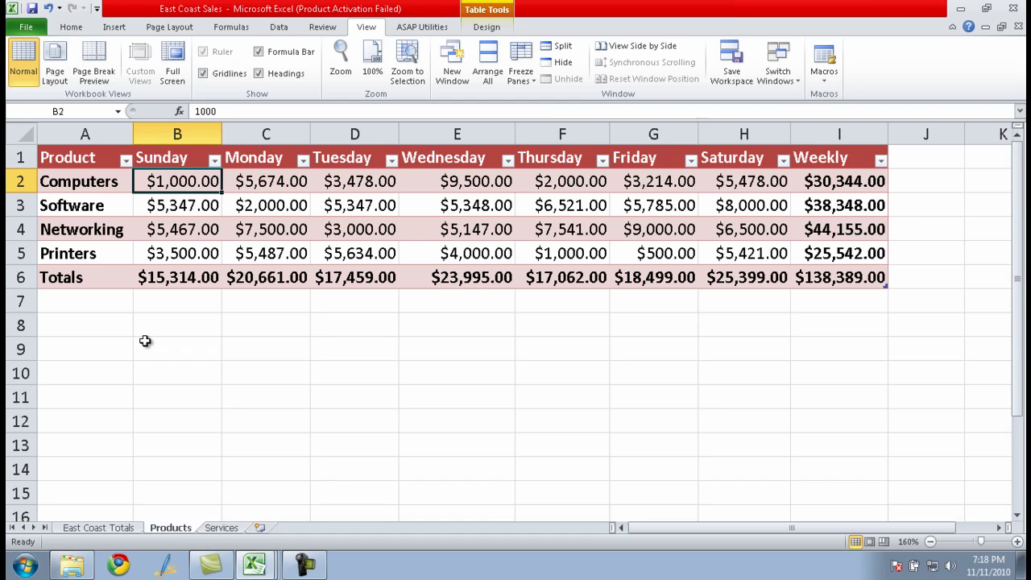
click(221, 528)
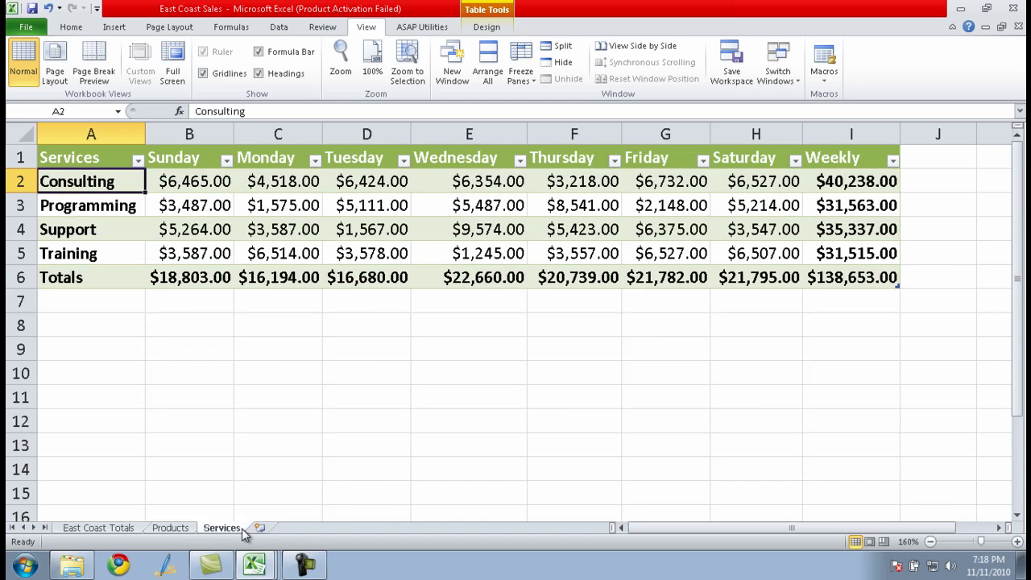
click(114, 529)
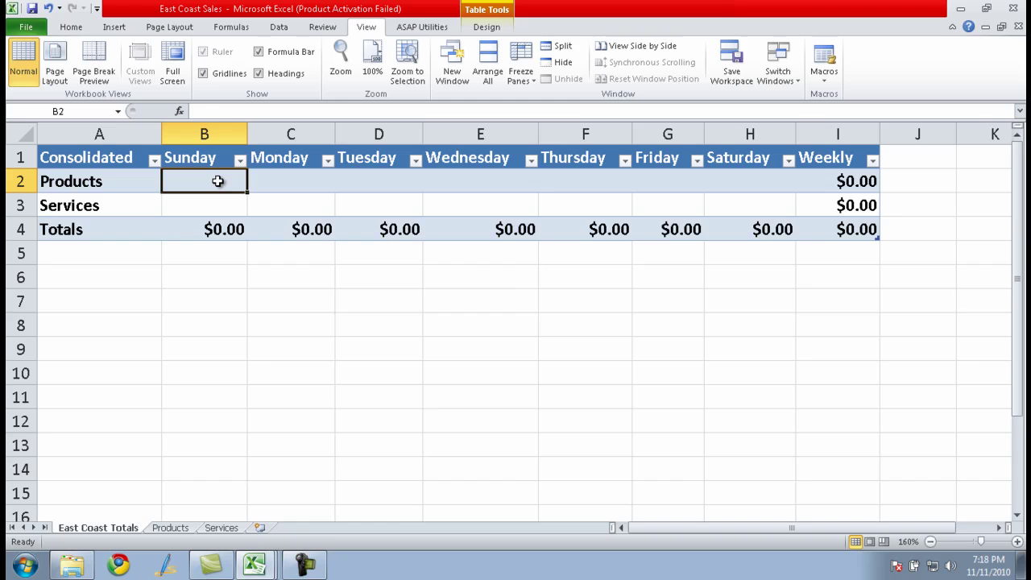
Link the Sunday Products cell B2 to the Products sheet total with =Products!B6.
click(202, 111)
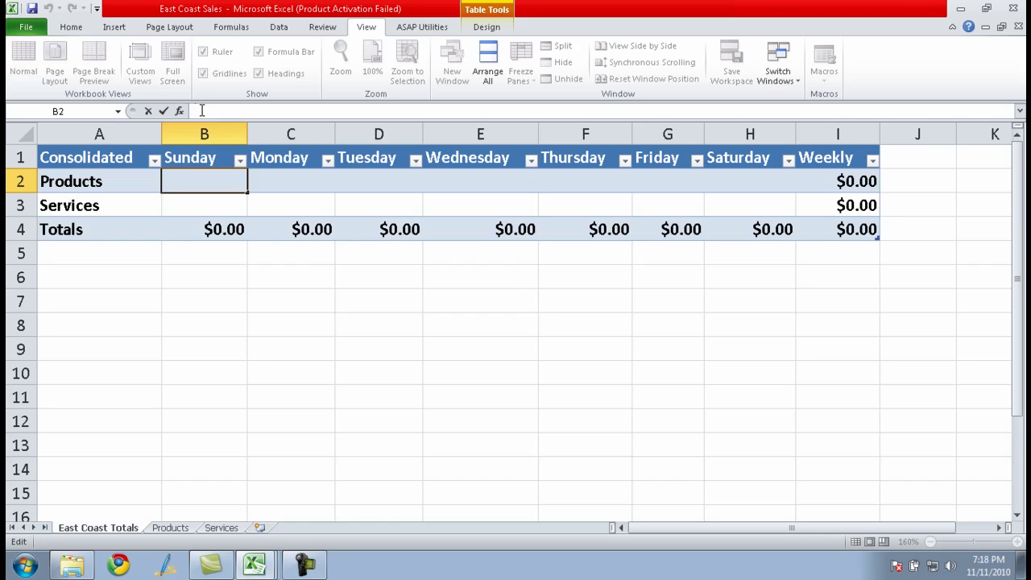
text(=)
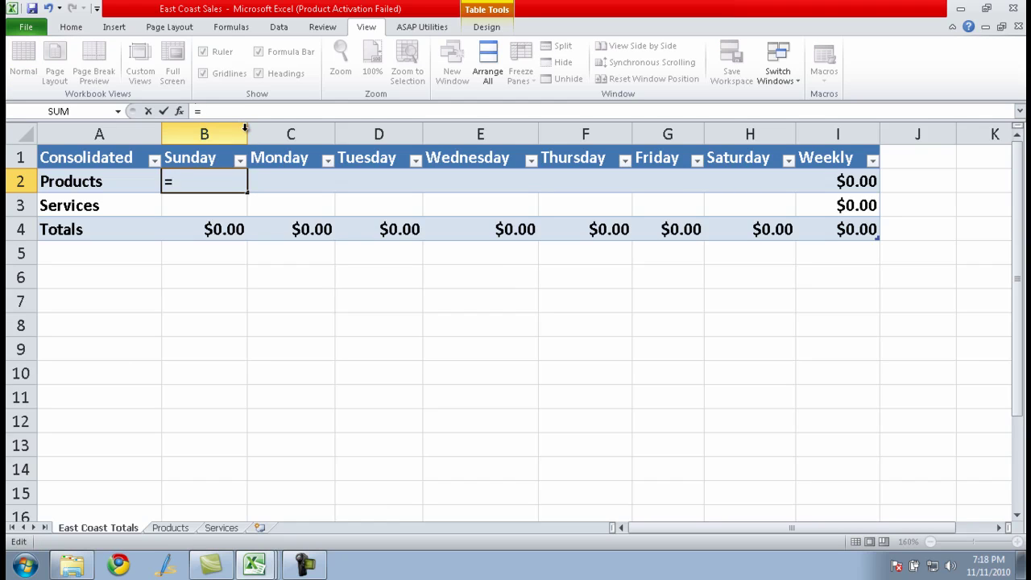
click(182, 530)
click(185, 280)
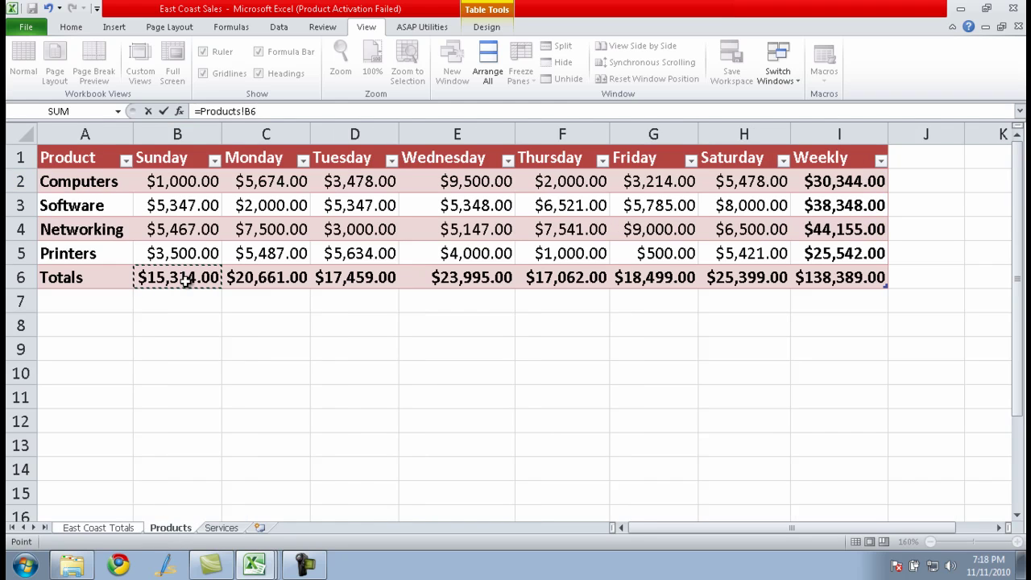
key(Return)
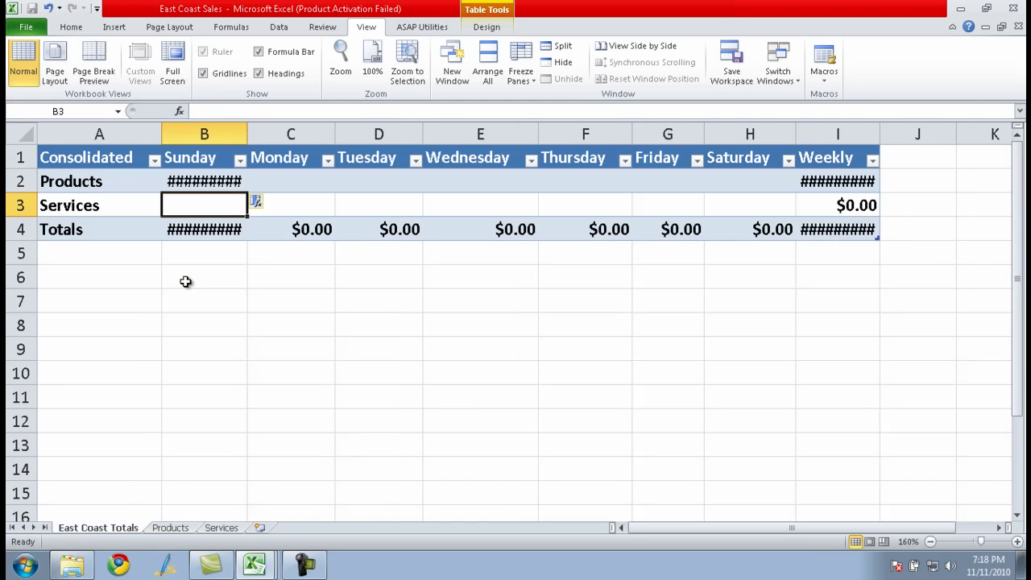
click(219, 183)
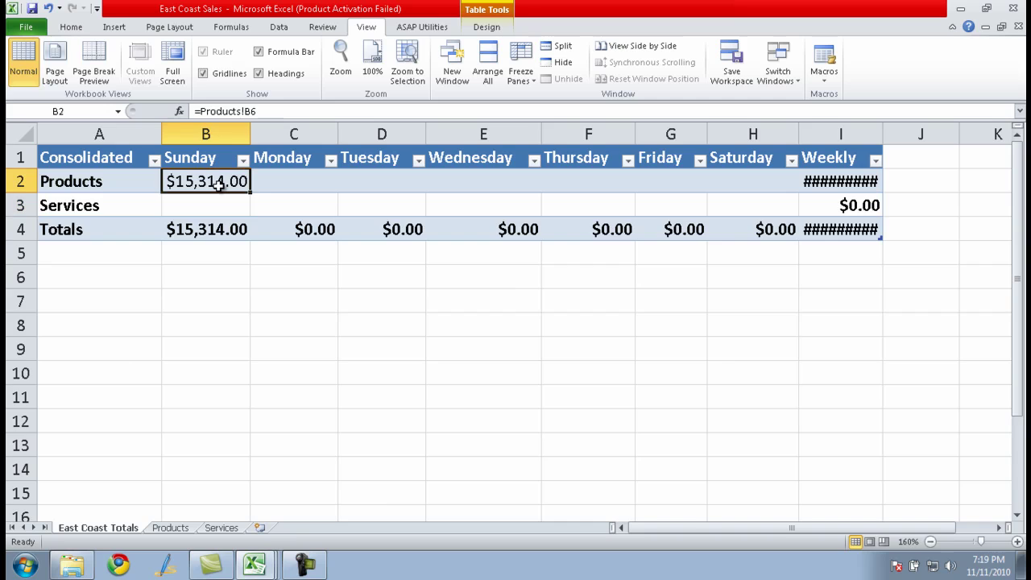
Link Sunday Services cell B3 to =Services!B6, making the Sunday total $34,117.00.
click(193, 209)
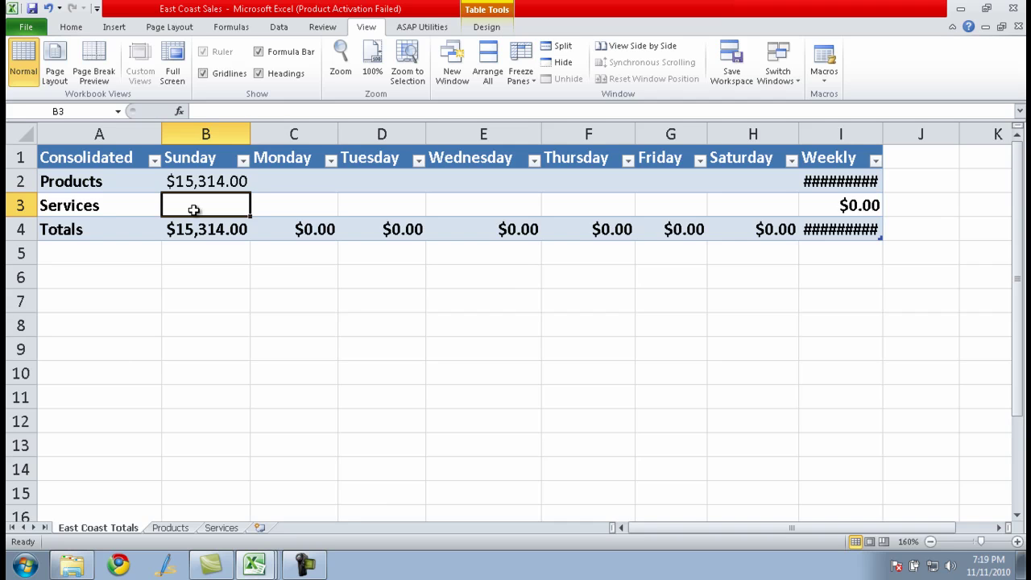
text(=)
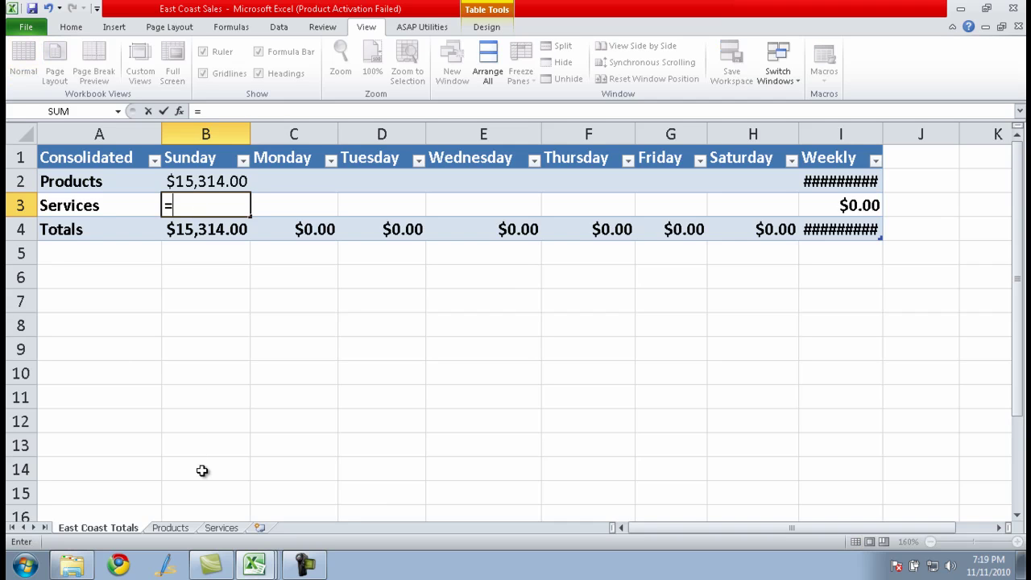
click(232, 531)
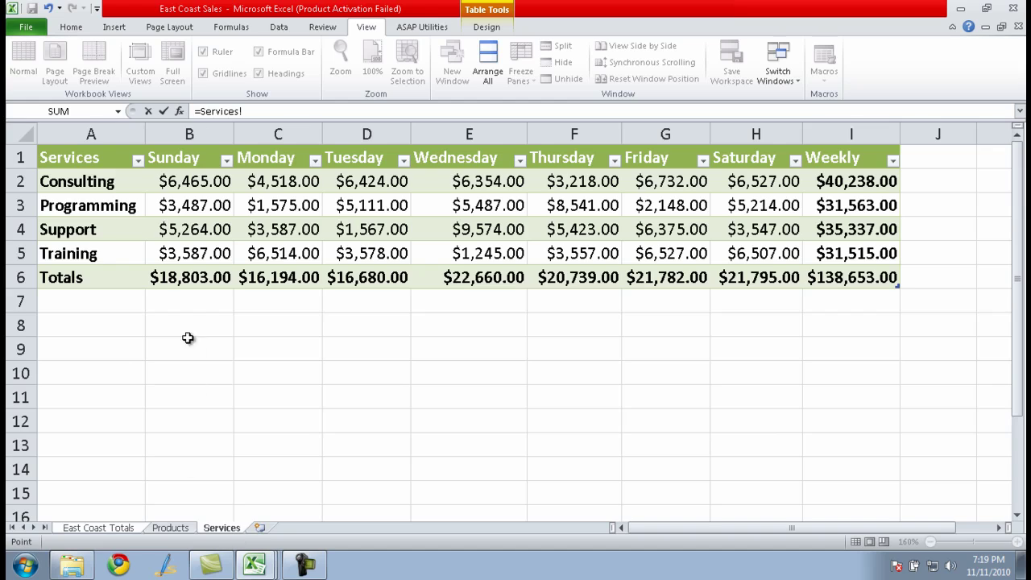
click(204, 278)
key(Return)
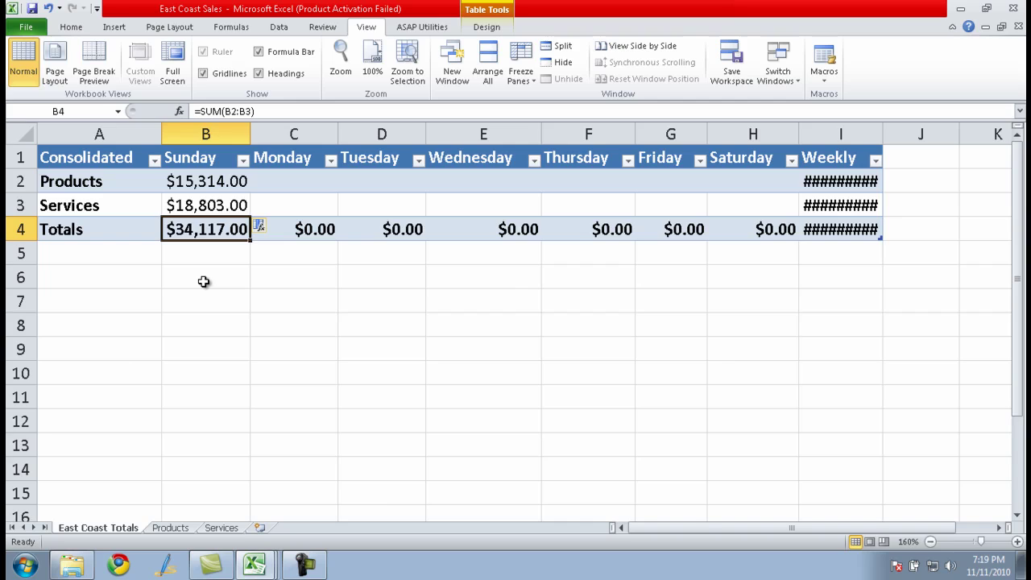
Fill the Products and Services links from B2 and B3 across Monday through Saturday.
click(207, 181)
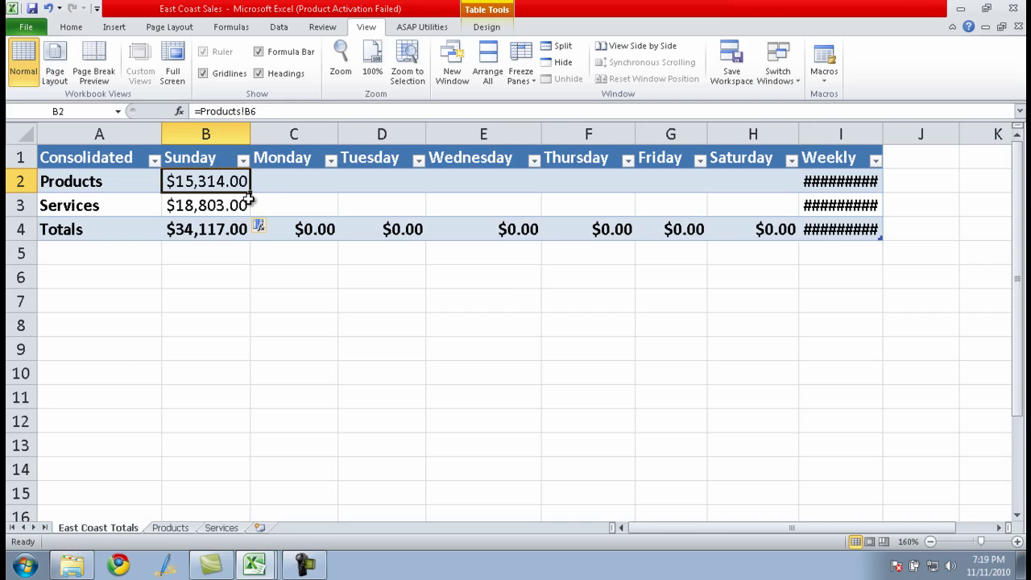
drag(252, 195, 793, 195)
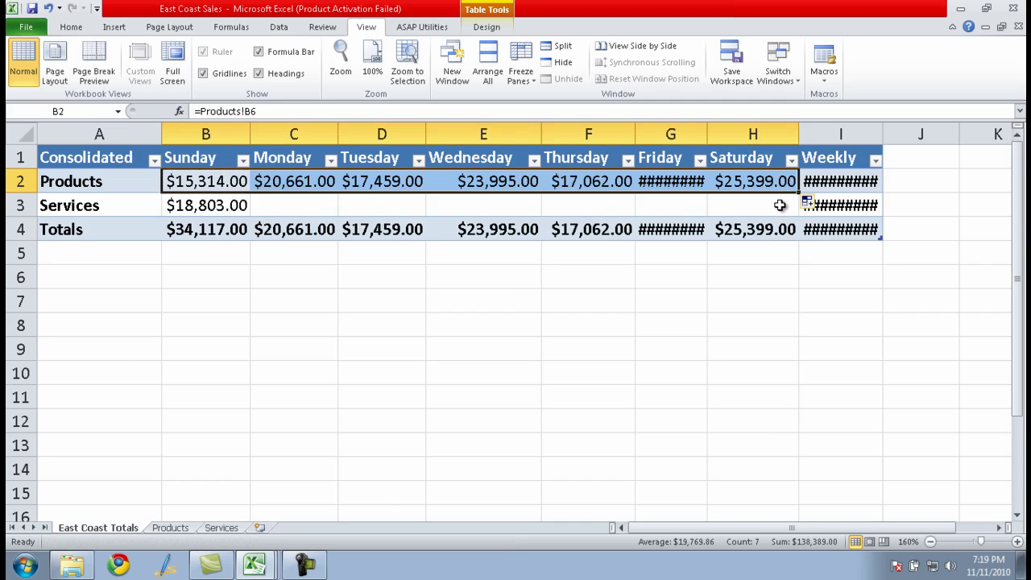
click(232, 204)
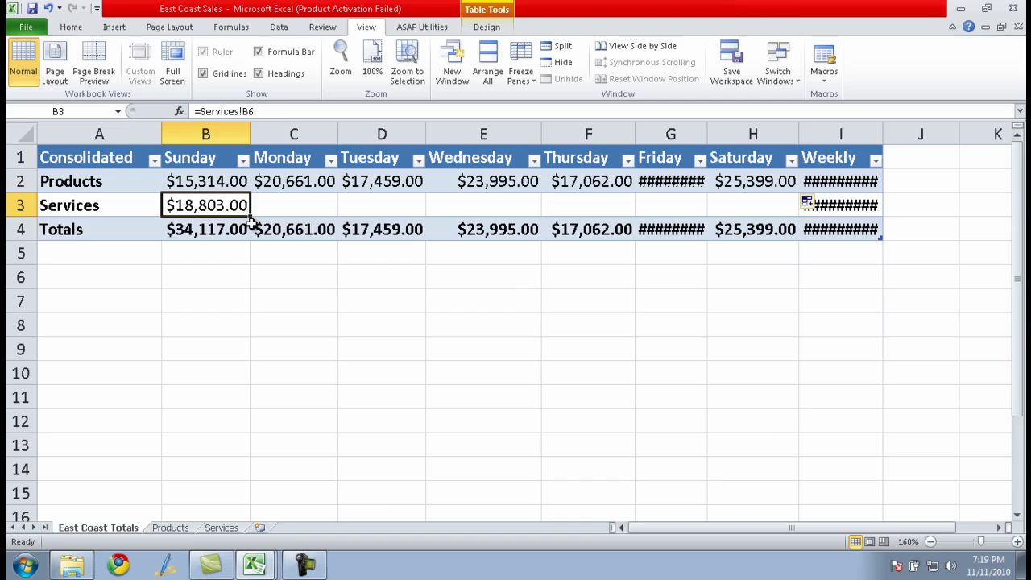
drag(252, 216, 772, 214)
AutoFit columns B through I so all values and weekly totals display fully.
drag(224, 133, 879, 133)
double_click(882, 132)
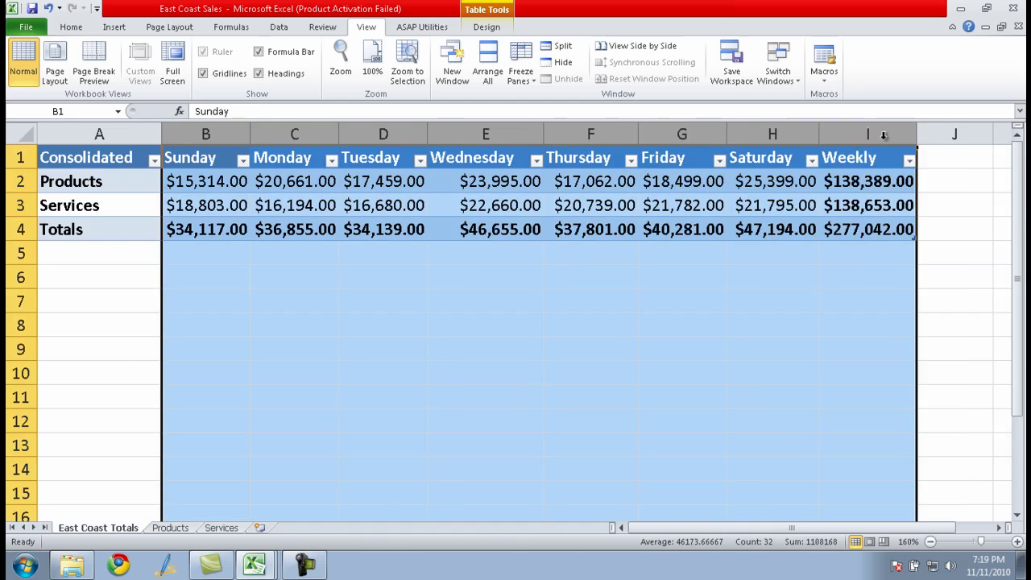
click(556, 284)
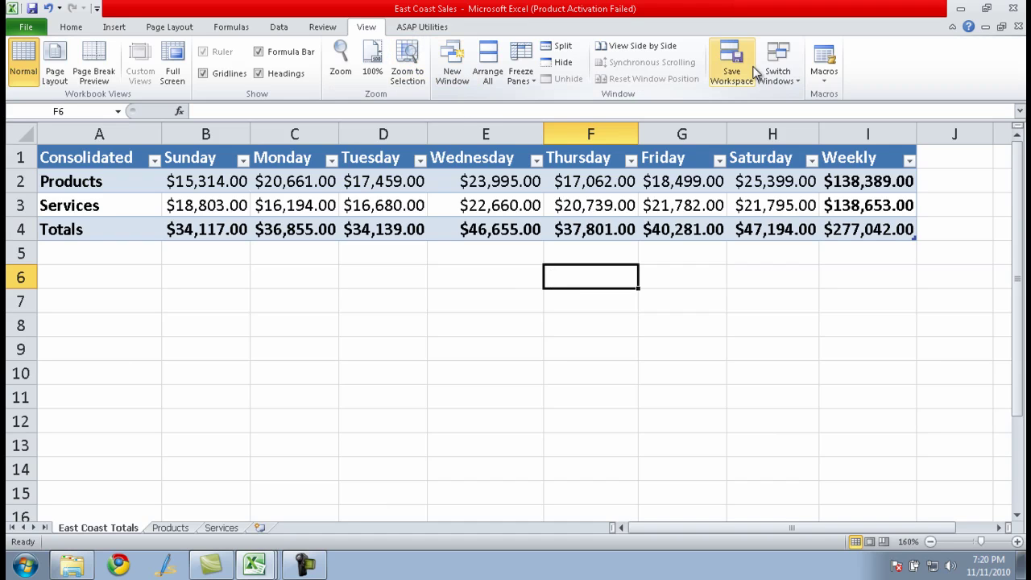
Go to the West Coast Sales workbook's West Coast Totals sheet and inspect the Sunday total formula.
click(800, 78)
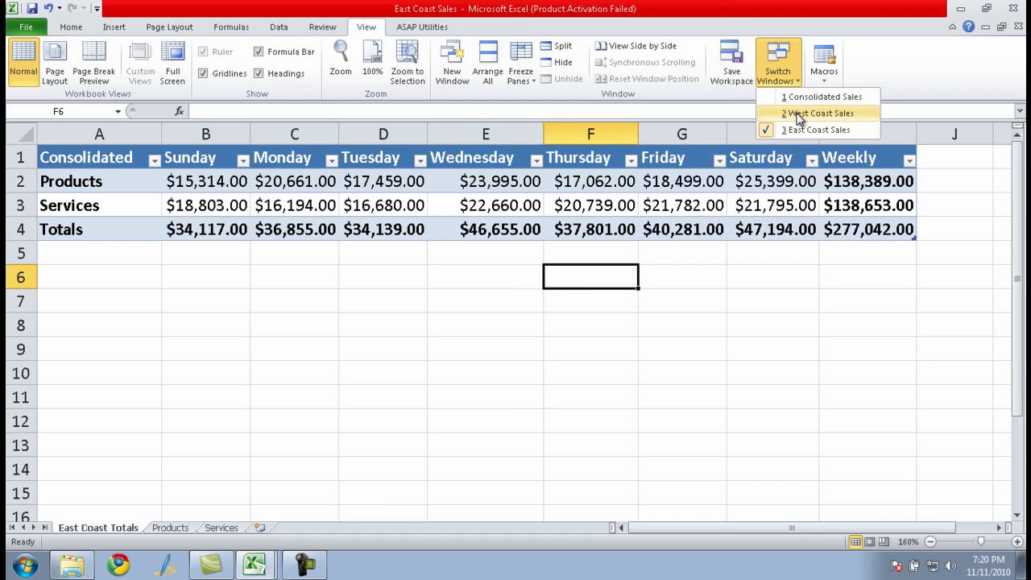
click(797, 112)
key(ctrl+Page_Up)
key(ctrl+Page_Up)
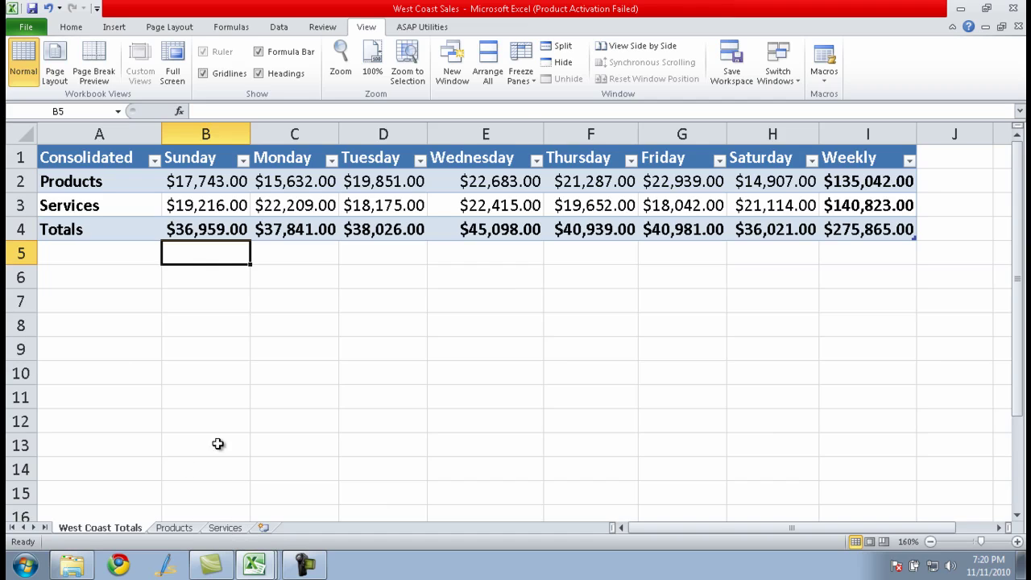
click(195, 226)
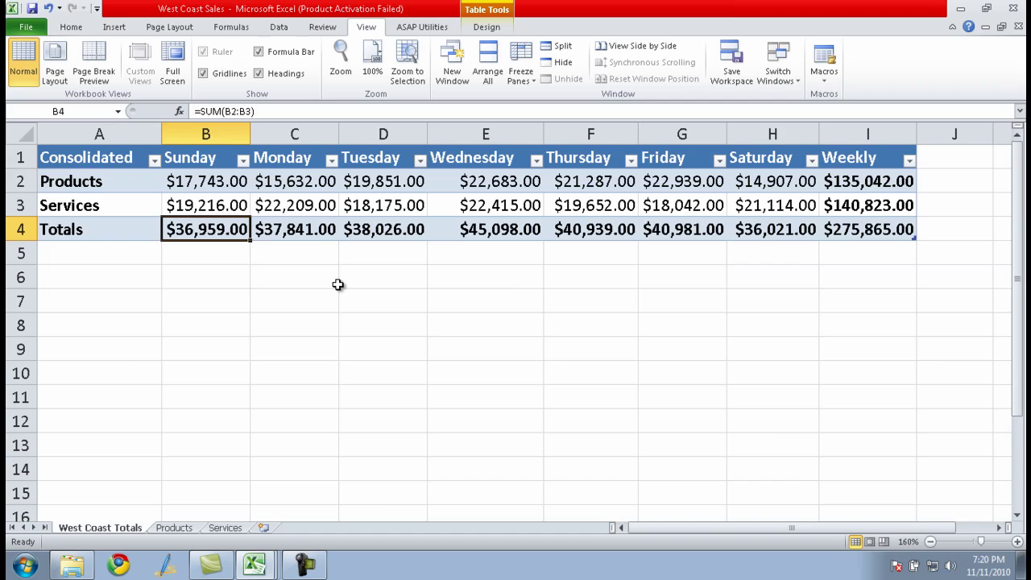
Change Services Programming Sunday sales in B3 to 9999, then return to West Coast Totals.
click(225, 528)
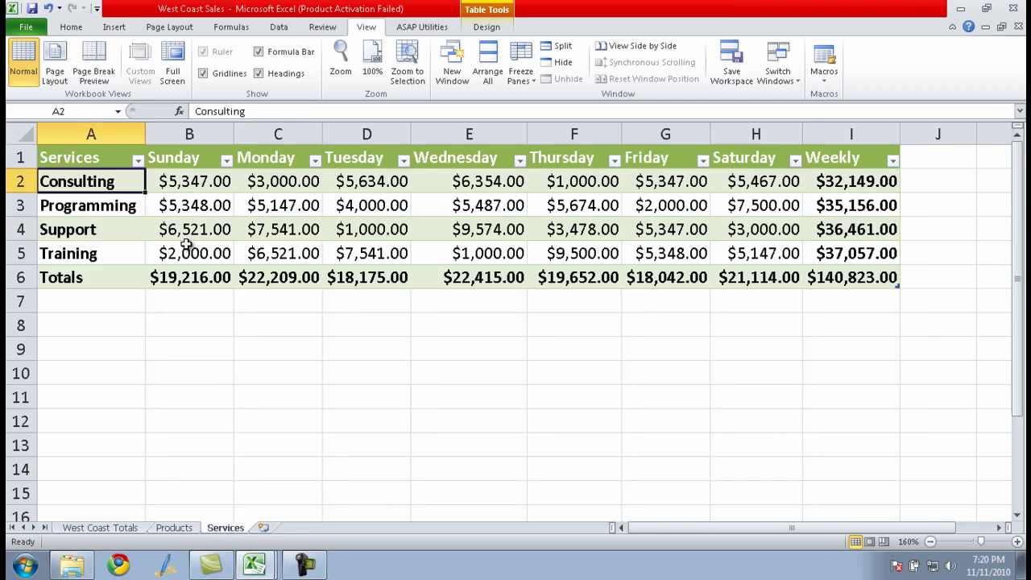
click(184, 209)
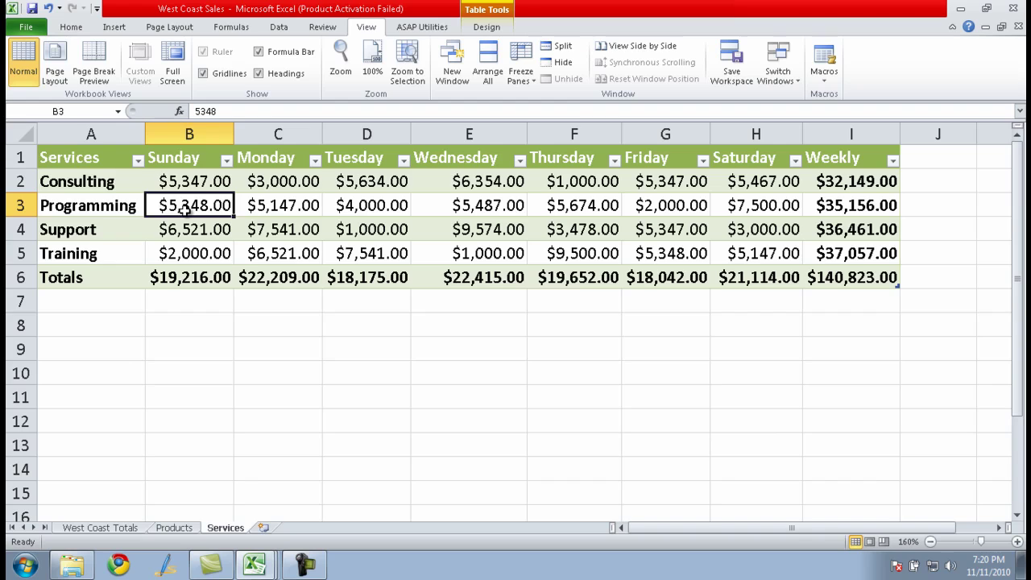
text(9999)
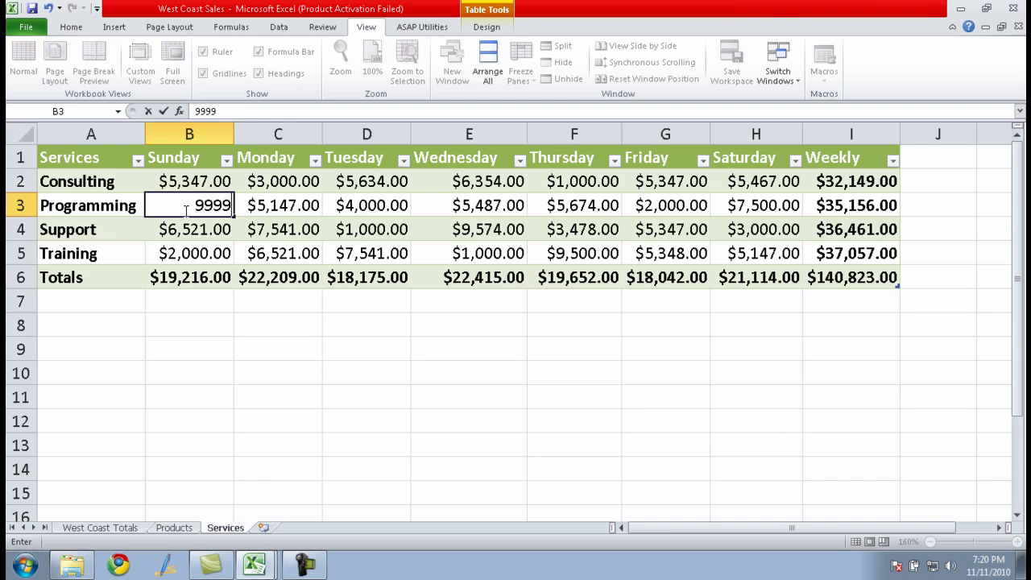
key(Return)
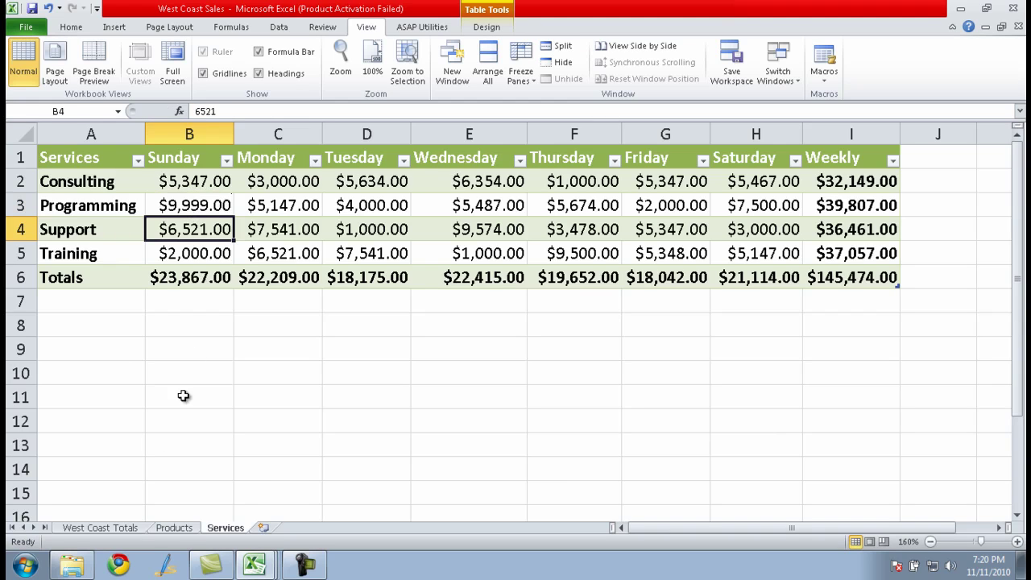
click(122, 532)
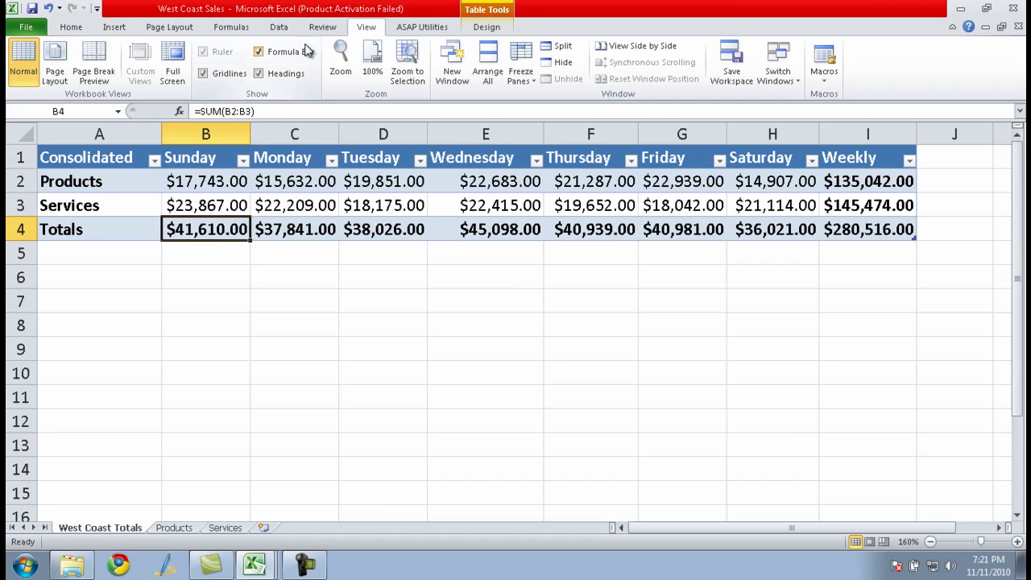
In Consolidated Sales, link Sunday East Coast (B2) to the East Coast Sales Sunday total, $34,117.00.
click(778, 71)
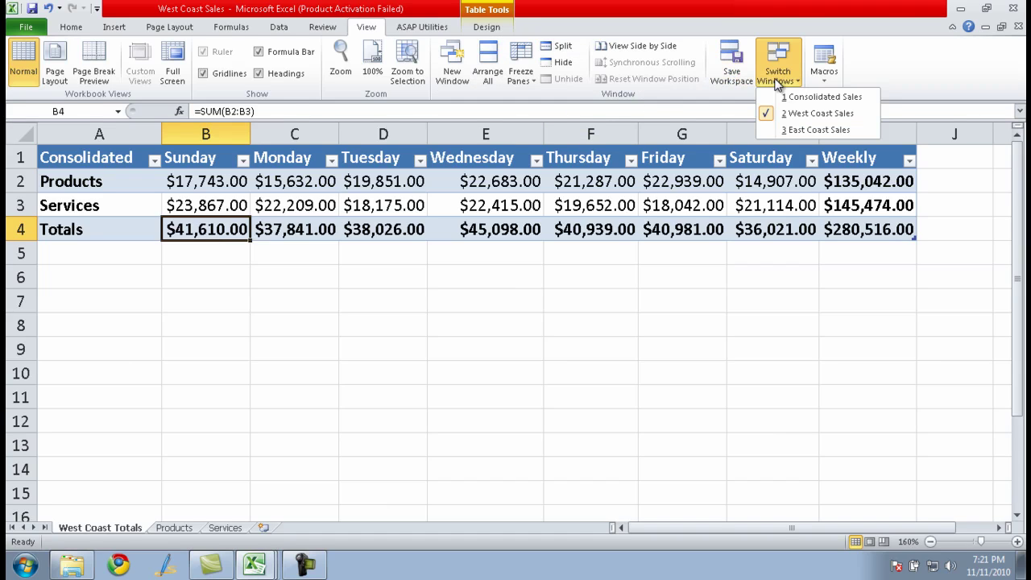
click(822, 97)
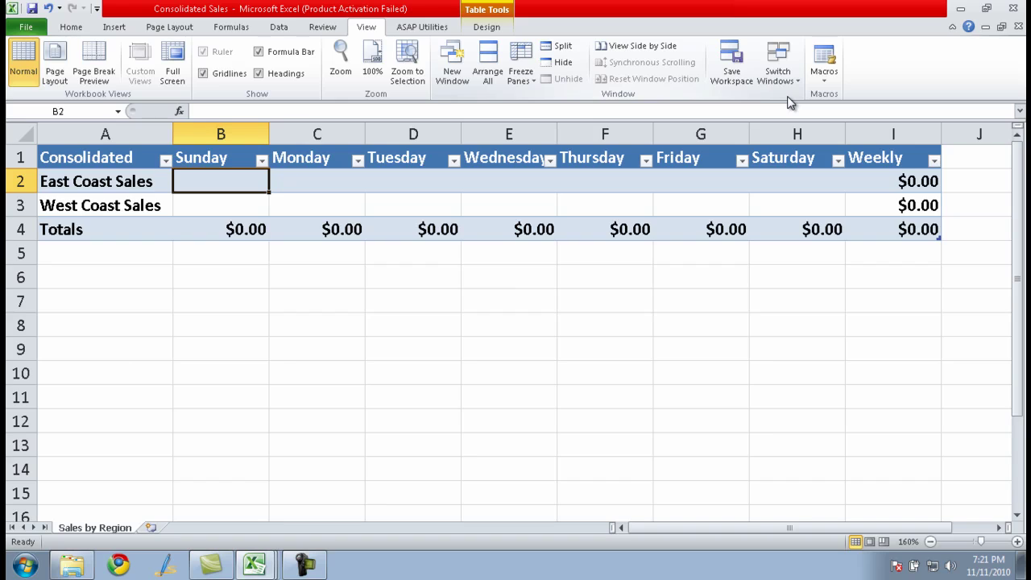
click(235, 201)
click(234, 184)
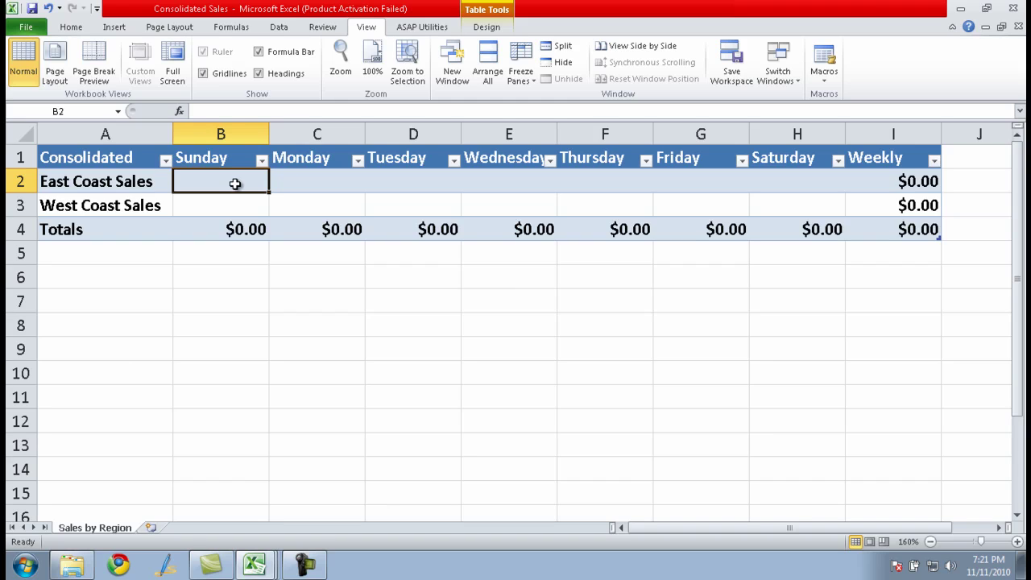
text(=)
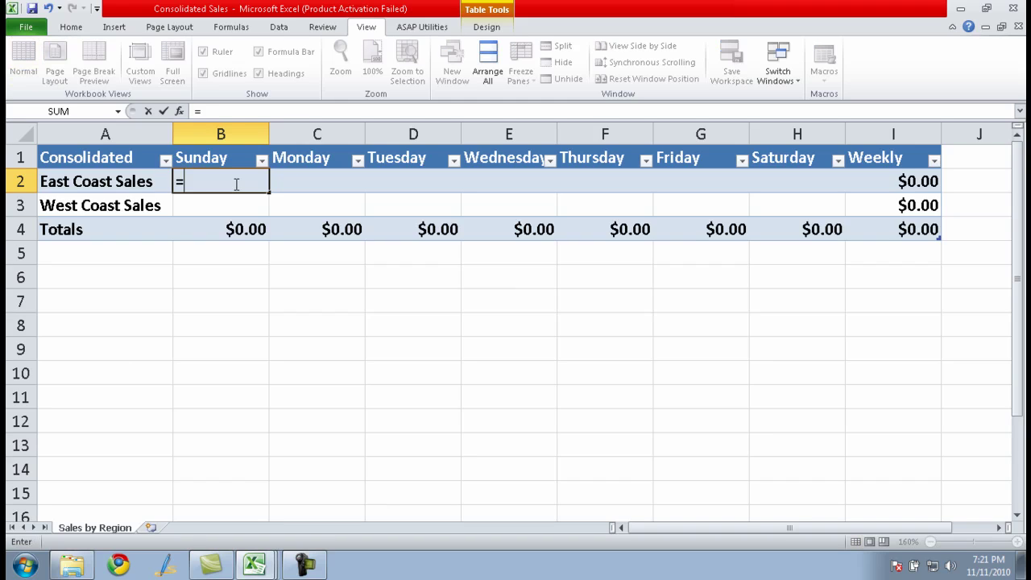
click(778, 73)
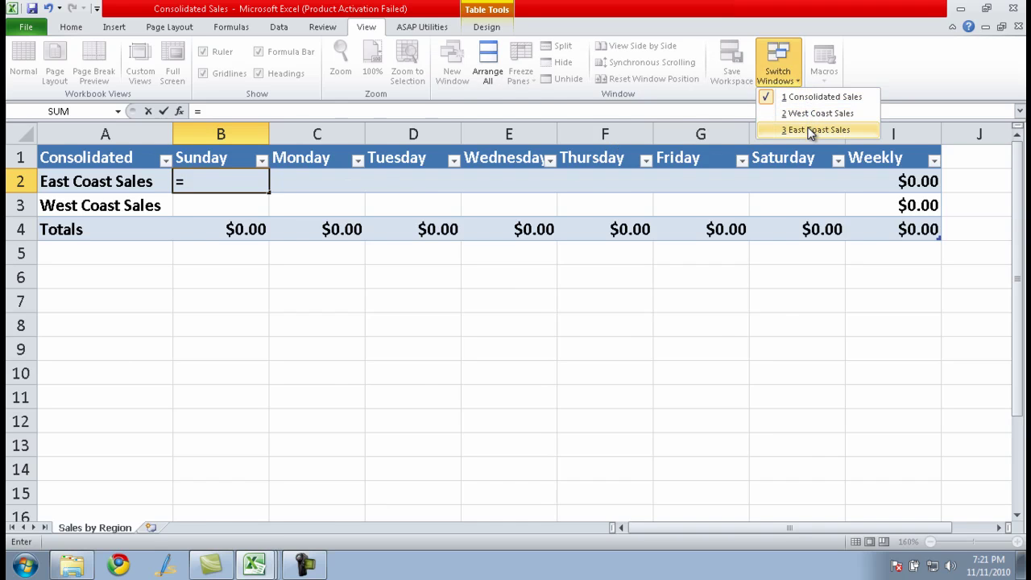
click(812, 130)
click(222, 231)
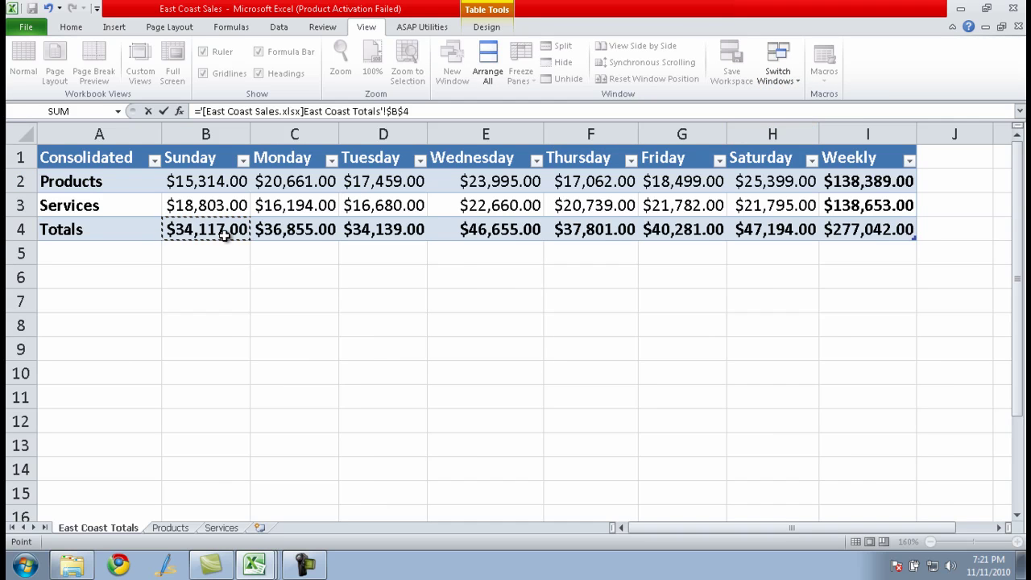
key(Return)
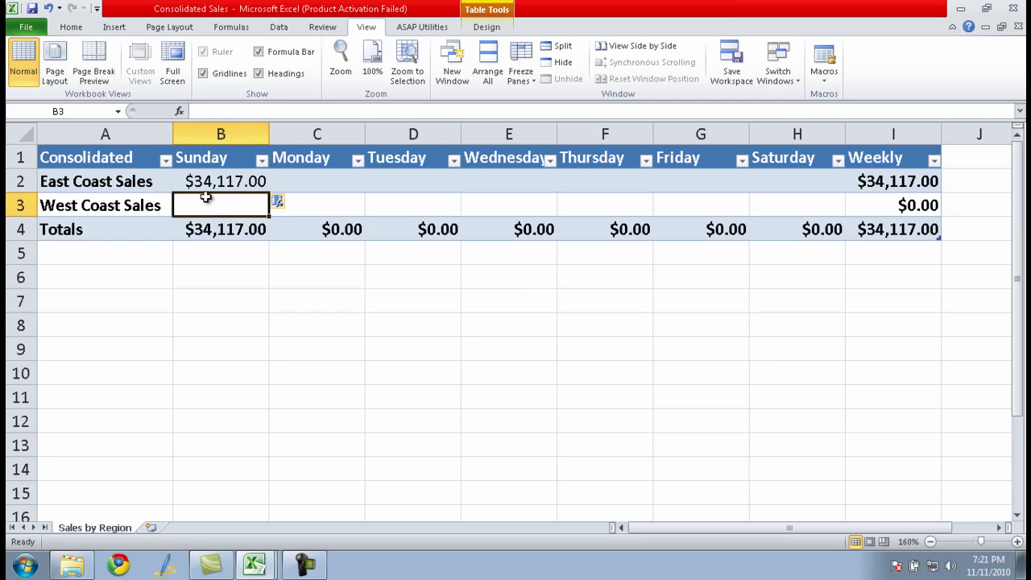
Link Sunday West Coast (B3) to the West Coast Sales Sunday total, $41,610.00, totaling $75,727.00.
text(=)
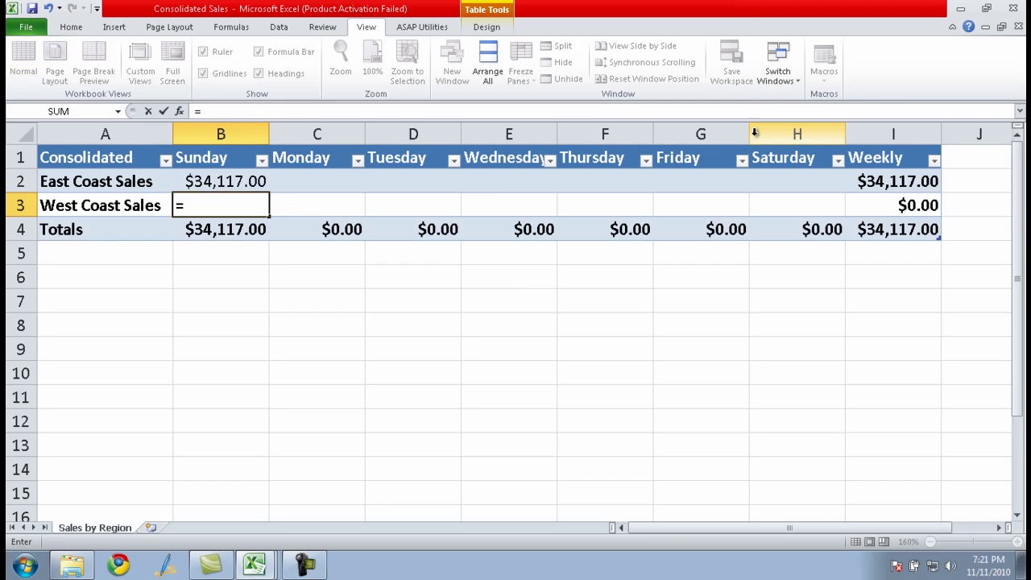
click(777, 71)
click(798, 112)
click(229, 231)
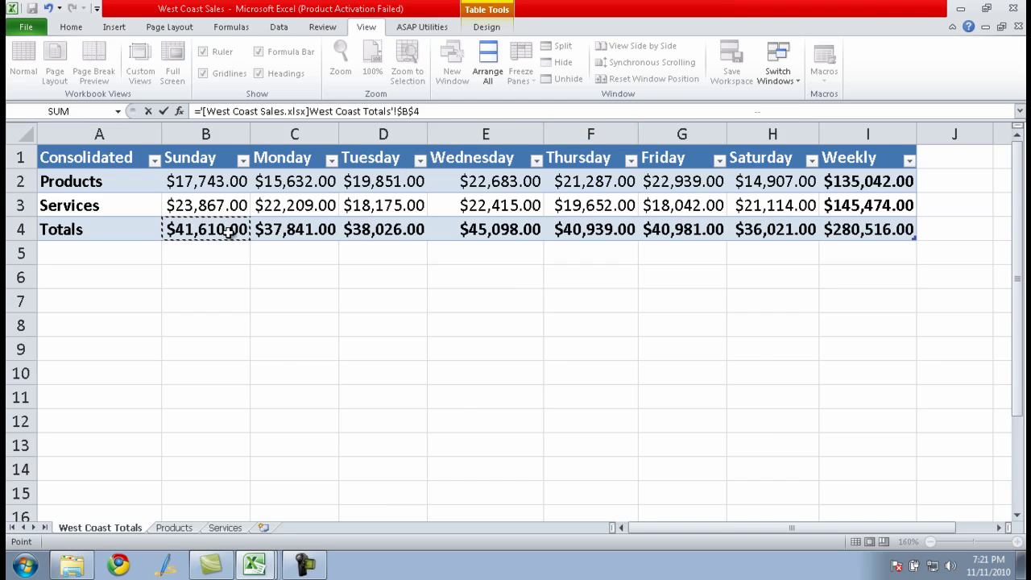
key(Return)
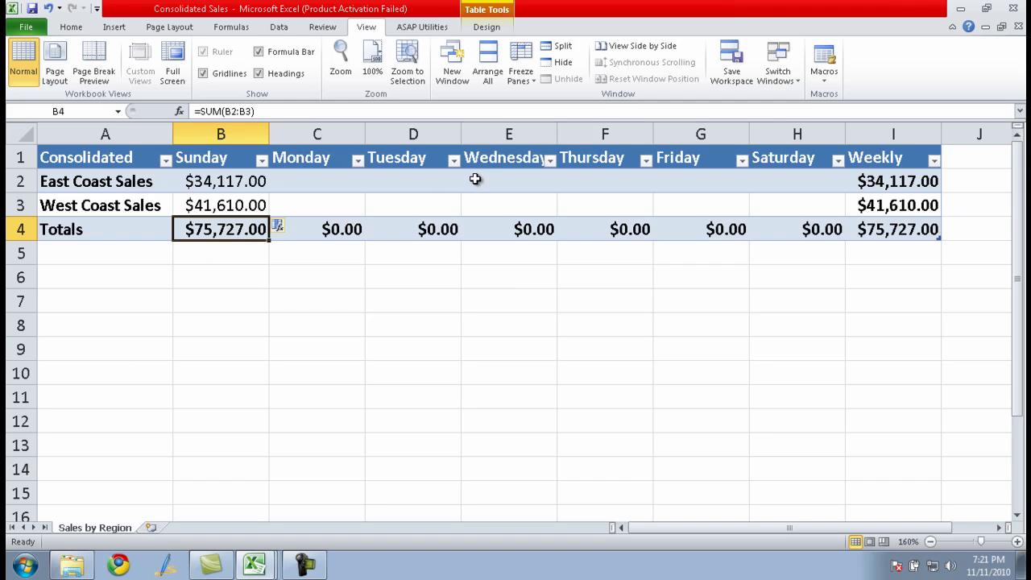
In West Coast Sales, change Products Software Sunday sales in B3 to 6757.
click(798, 84)
click(799, 112)
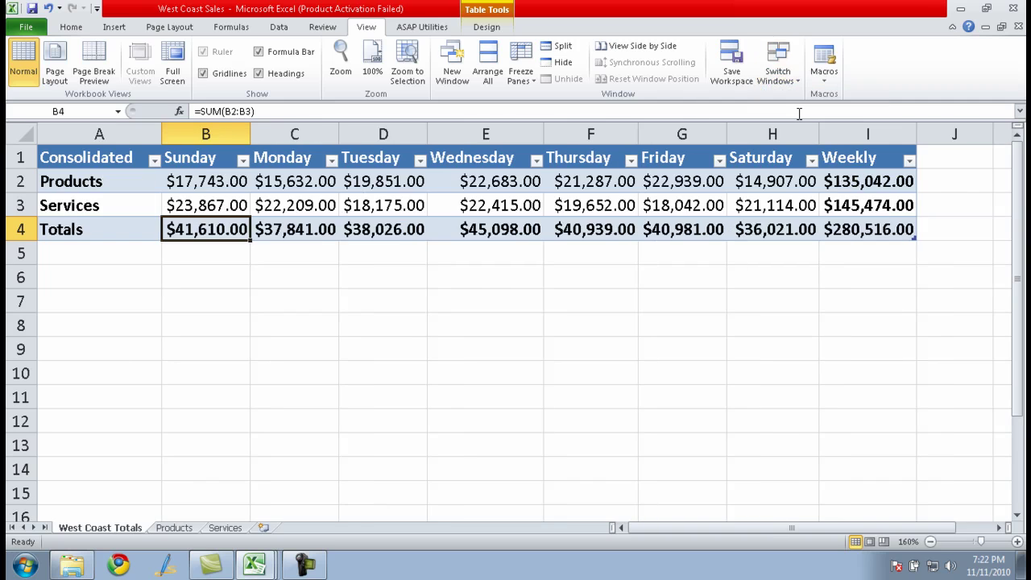
click(175, 528)
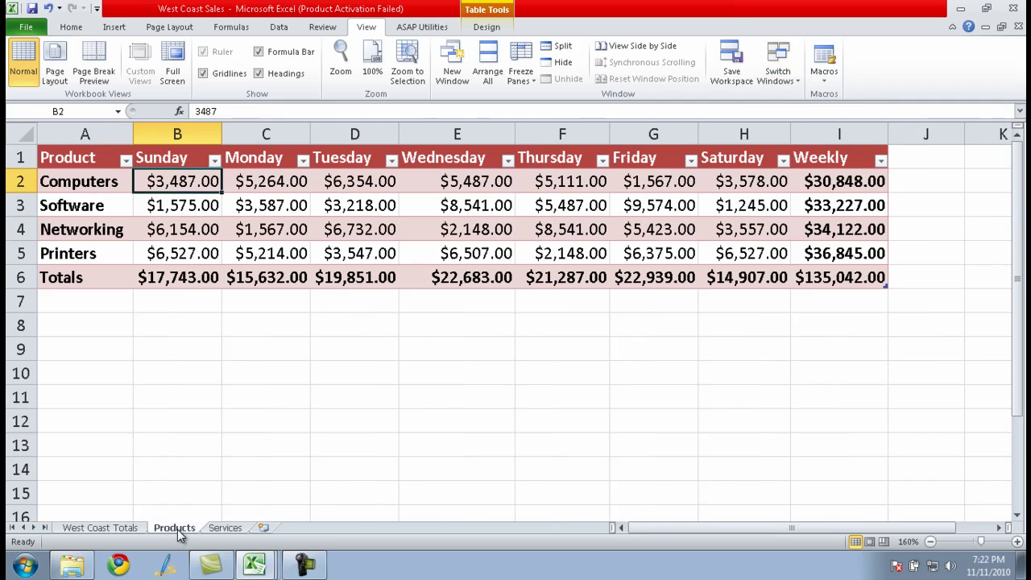
click(181, 211)
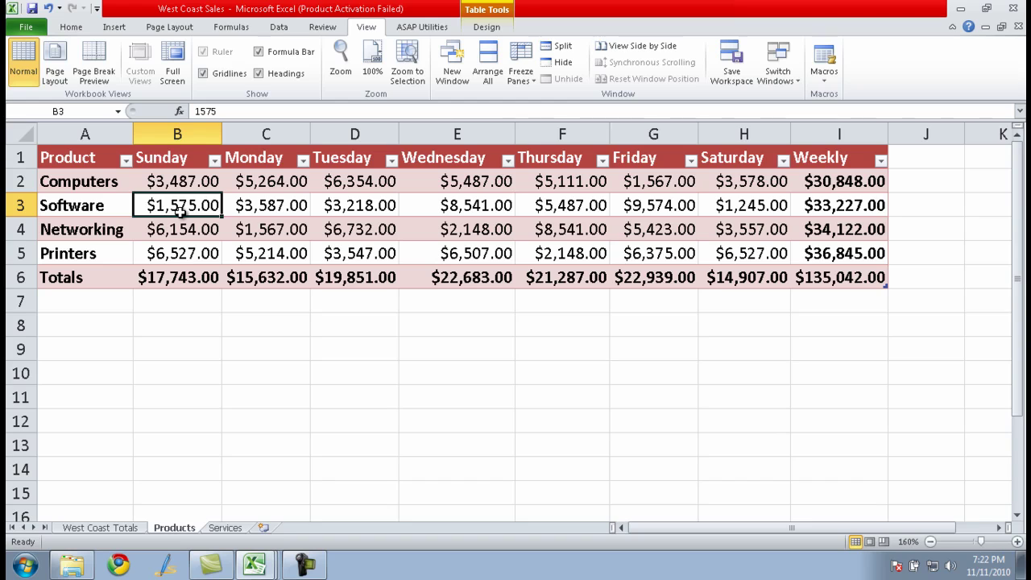
text(6757)
key(Return)
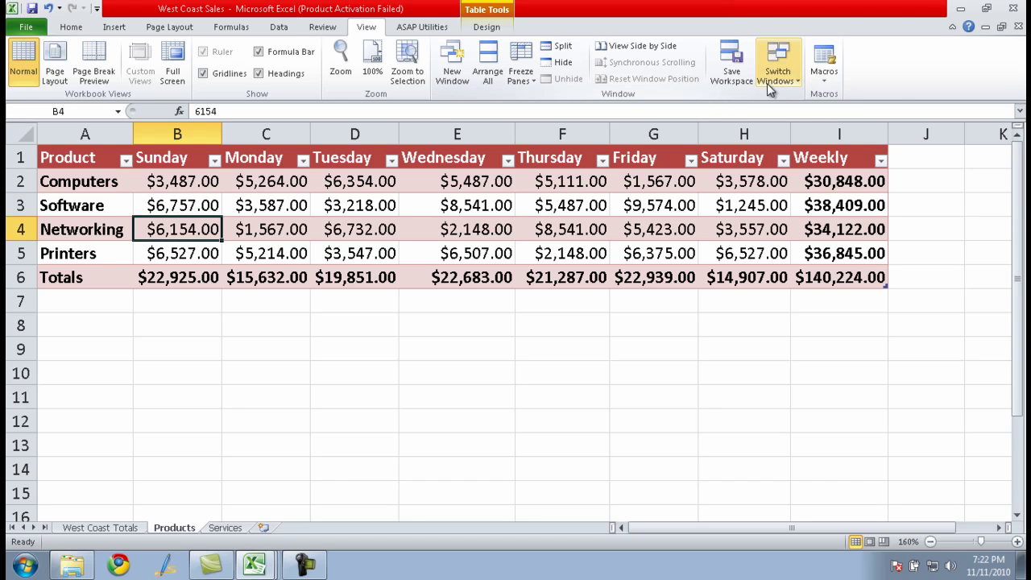
Back in Consolidated Sales, select the Totals row B4:I4 showing the updated $80,909.00.
click(769, 82)
click(802, 94)
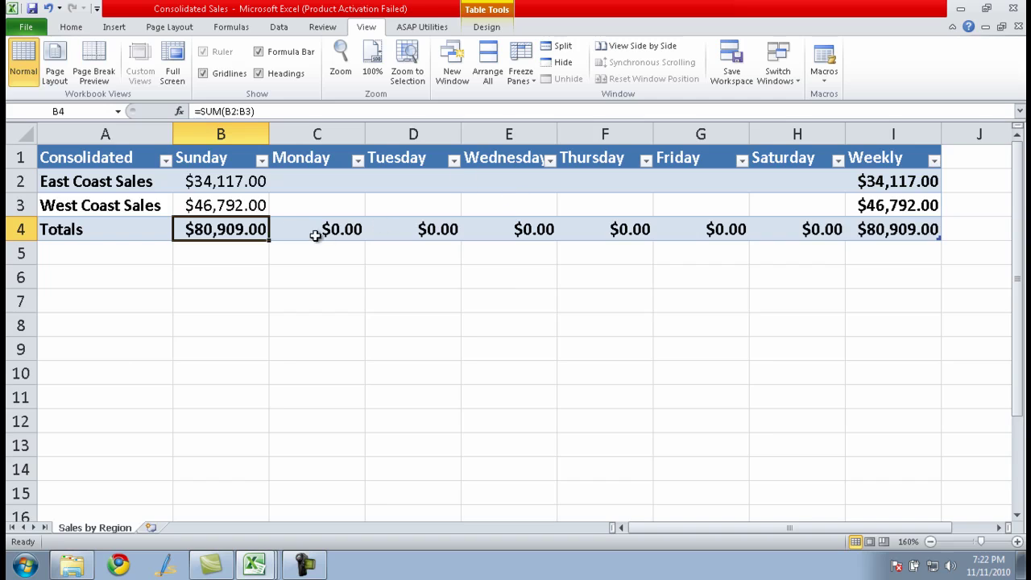
drag(256, 234, 873, 236)
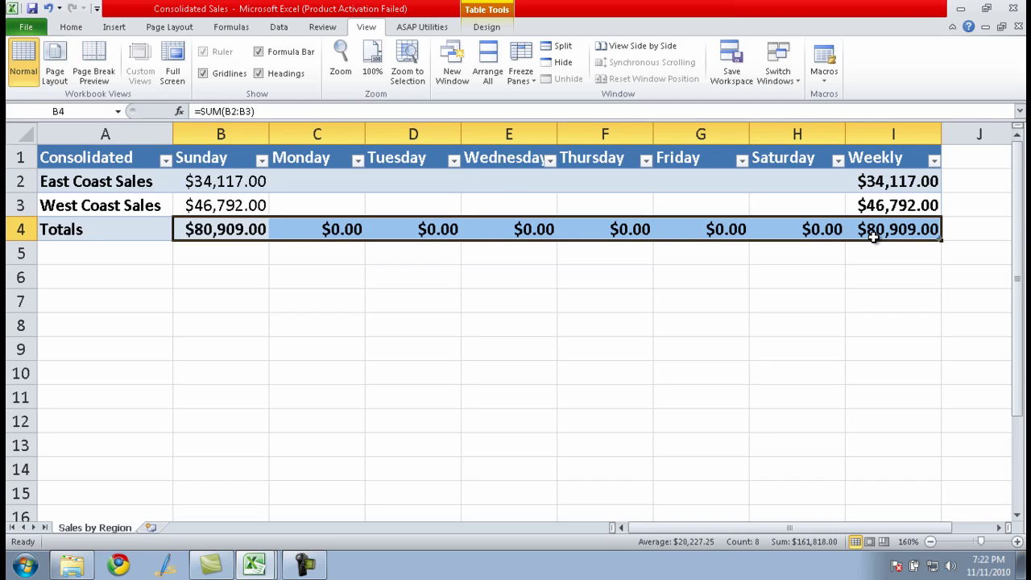